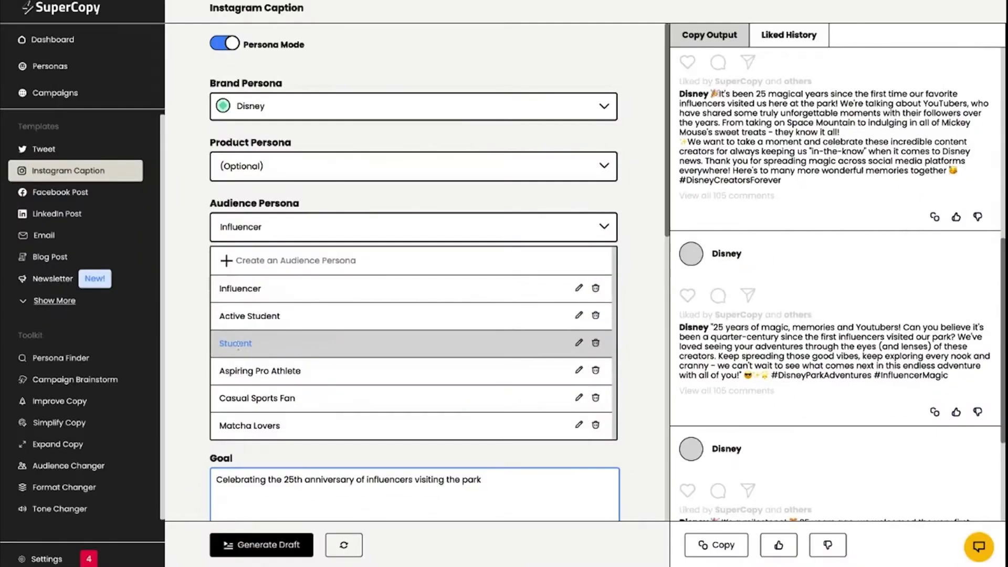
# Step: Generate Disney Instagram caption drafts, then begin a new brand persona from the Personas library
pyautogui.click(271, 545)
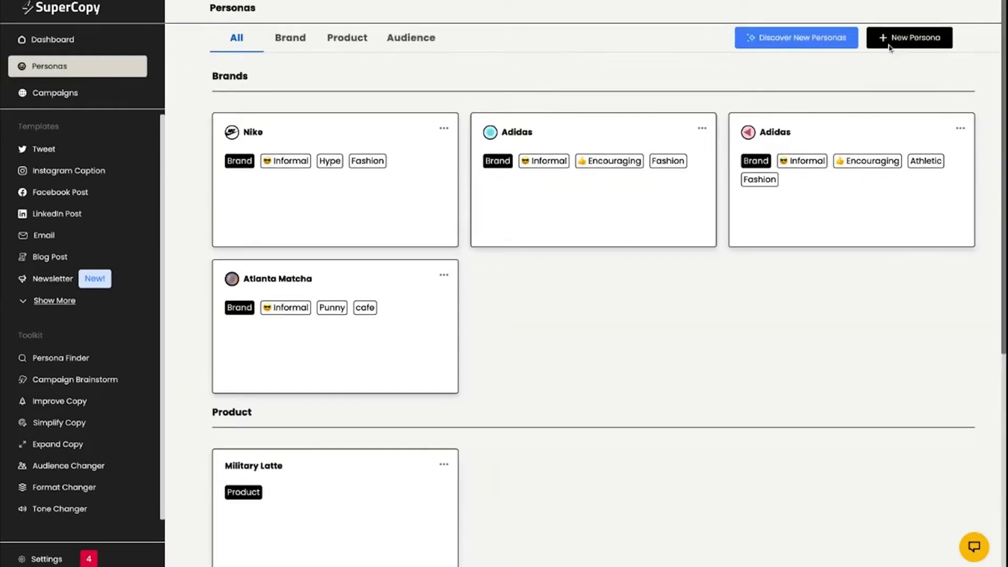
pyautogui.click(889, 47)
pyautogui.write('Disney.com')
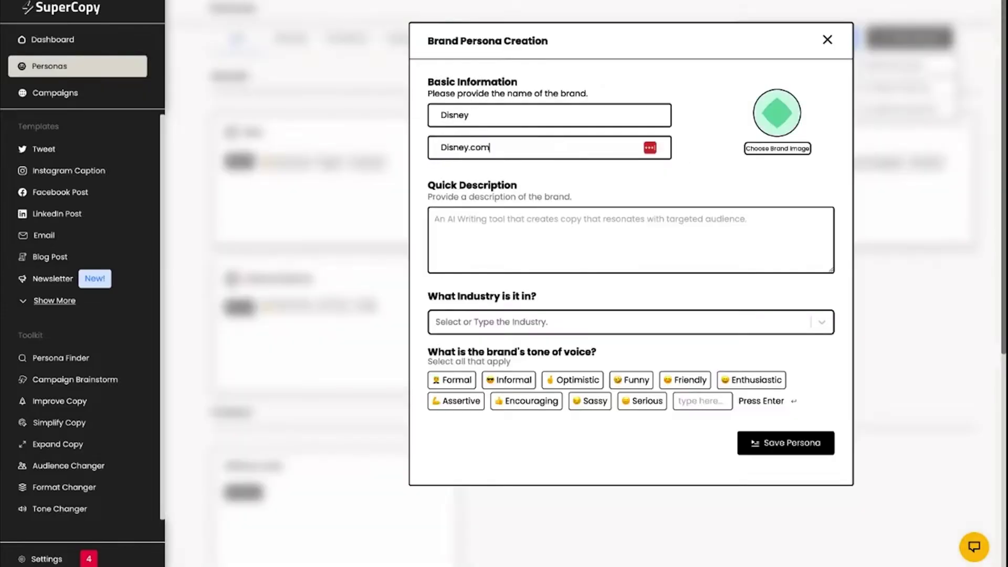
# Step: Give the Disney persona its pasted mission description and the Entertainment industry
pyautogui.write('The mission of The Walt Disney Company is to entertain, inform and inspire people around the globe through the power of unparalleled storytelling, reflecting the iconic brands, creative minds and innovative technologies that make ours the world’s premier entertainment company.')
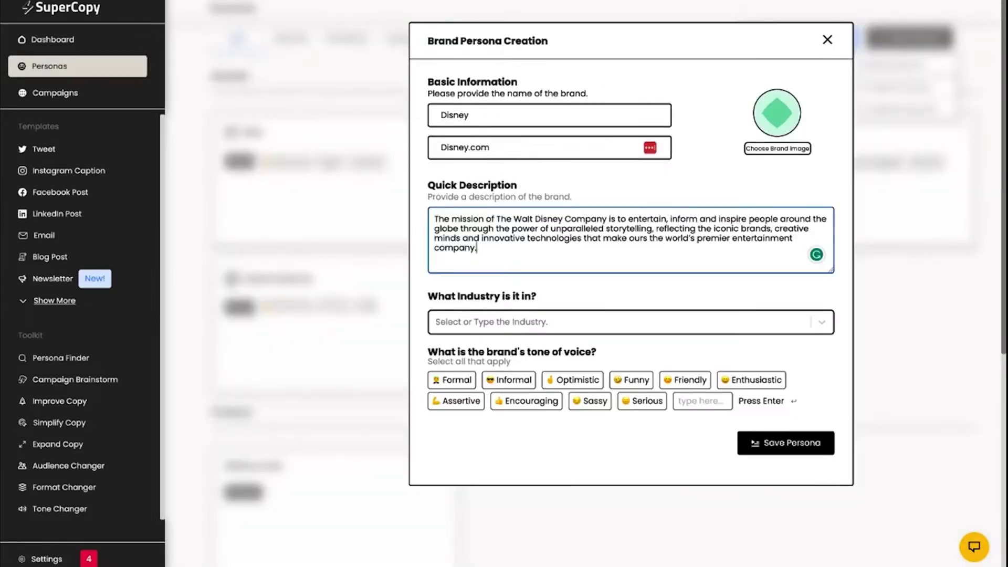
pyautogui.click(536, 321)
pyautogui.write('ente')
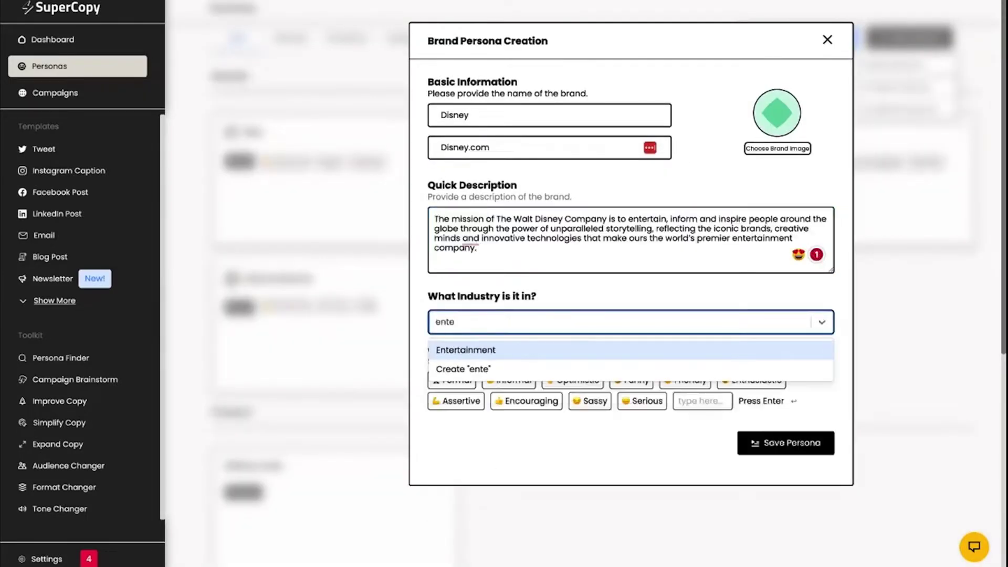
pyautogui.click(535, 354)
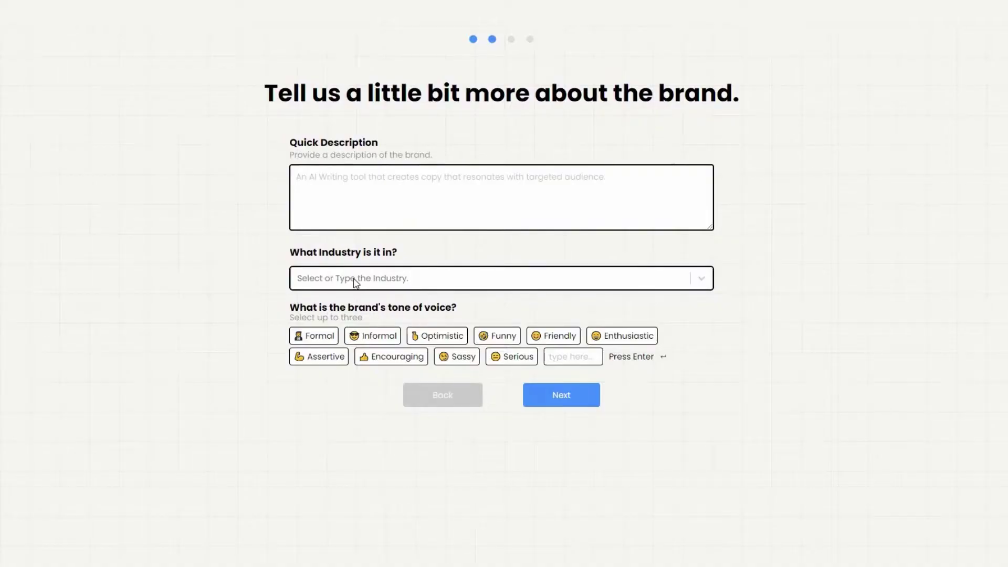
pyautogui.click(355, 282)
pyautogui.scroll(-2, 367, 420)
# Step: Set the brand to Fashion with Nike's pasted description, advance onboarding, then pick the Student audience
pyautogui.click(384, 324)
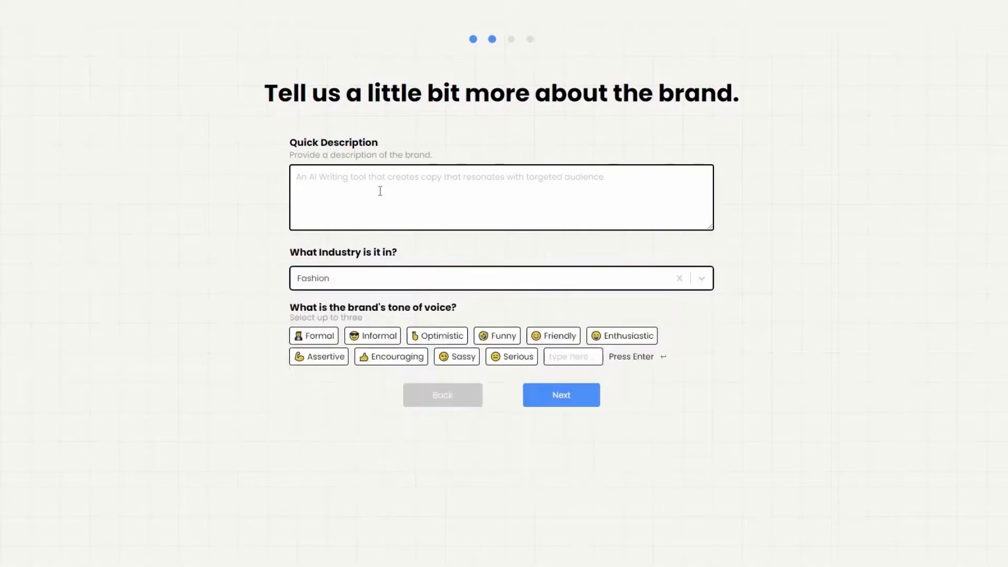
pyautogui.write("The world's largest athletic apparel company, Nike is best known for its footwear, apparel, and equipment. Founded in 1964 as Blue Ribbon Sports, the company became Nike in 1971 after the Greek goddess of victory. One of the most valuable brands among sport businesses, Nike employs over 76,000 people worldwide.")
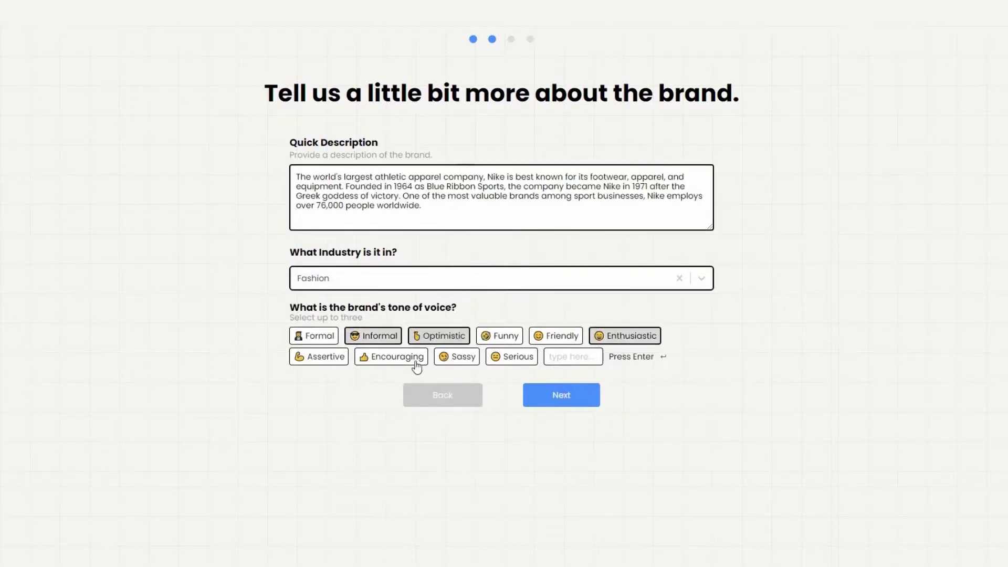
pyautogui.click(578, 397)
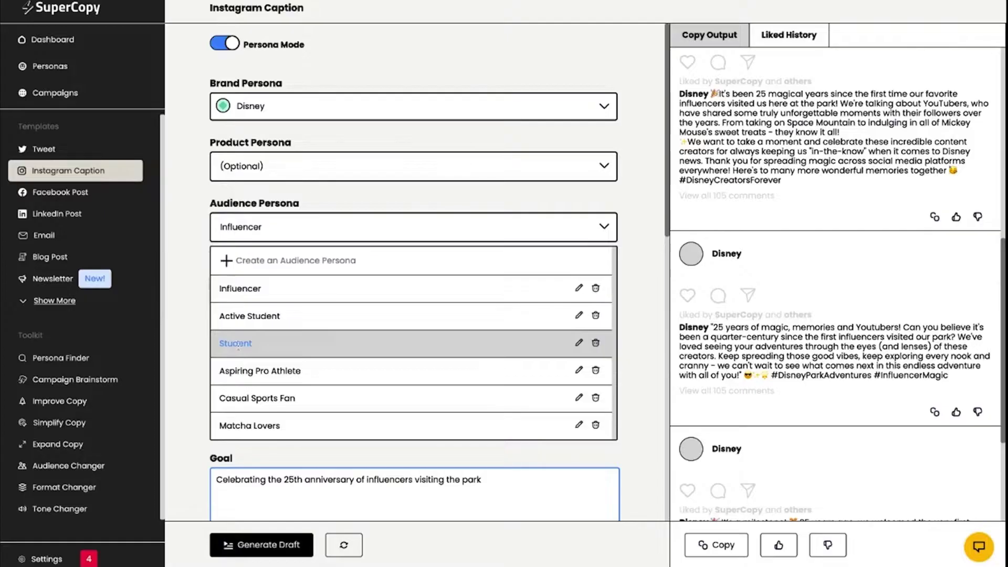
pyautogui.click(236, 343)
# Step: Generate new Disney captions for the Student audience
pyautogui.click(271, 546)
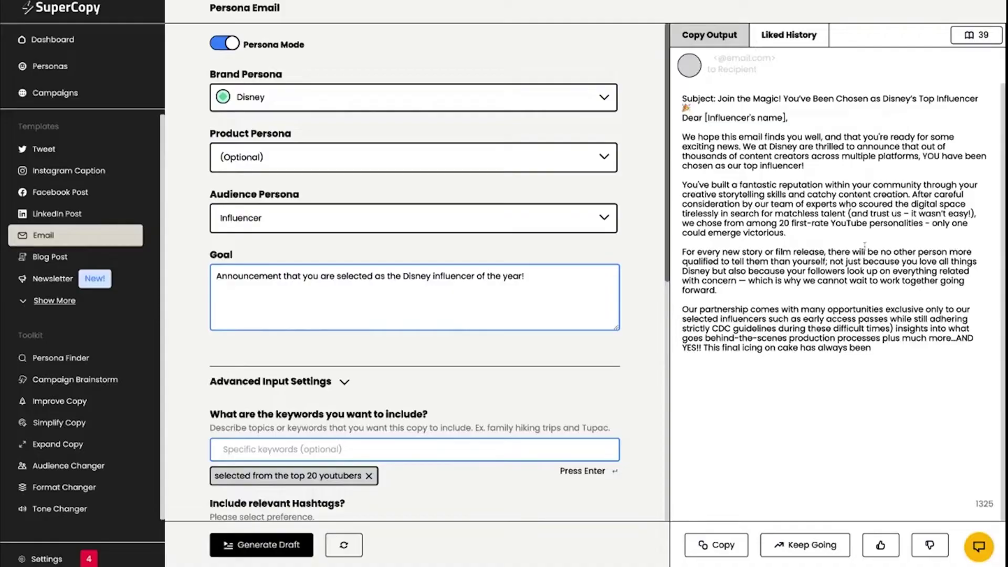
# Step: View the readability score breakdown (39) for the Disney email
pyautogui.click(977, 34)
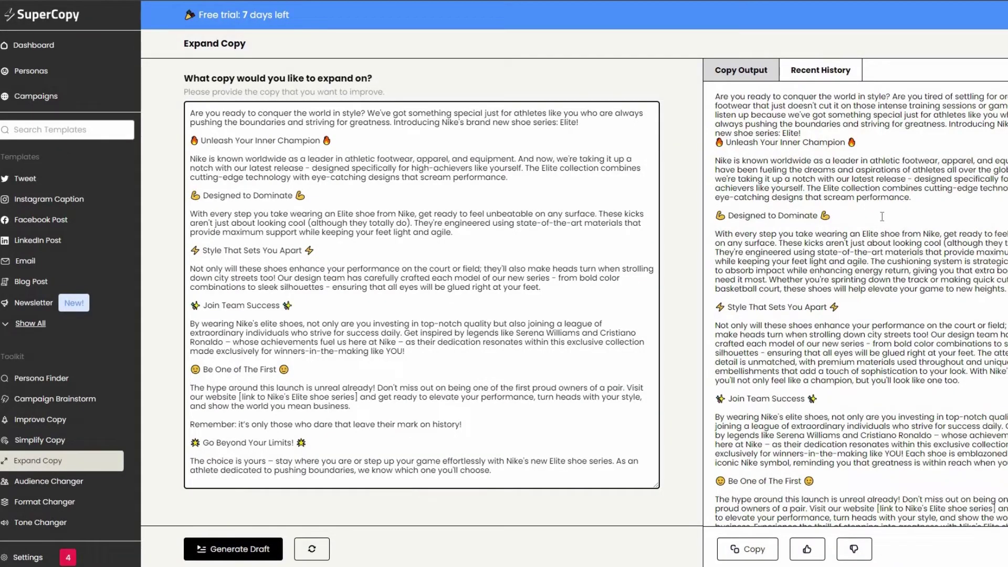
pyautogui.scroll(-3, 882, 216)
pyautogui.scroll(-1, 872, 491)
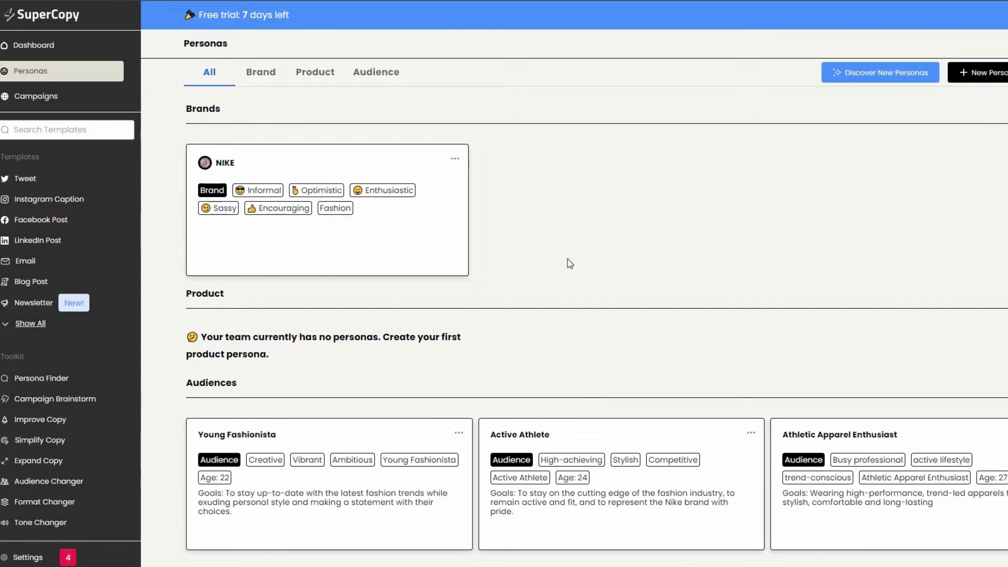
# Step: Start creating a new persona from the library header
pyautogui.click(996, 78)
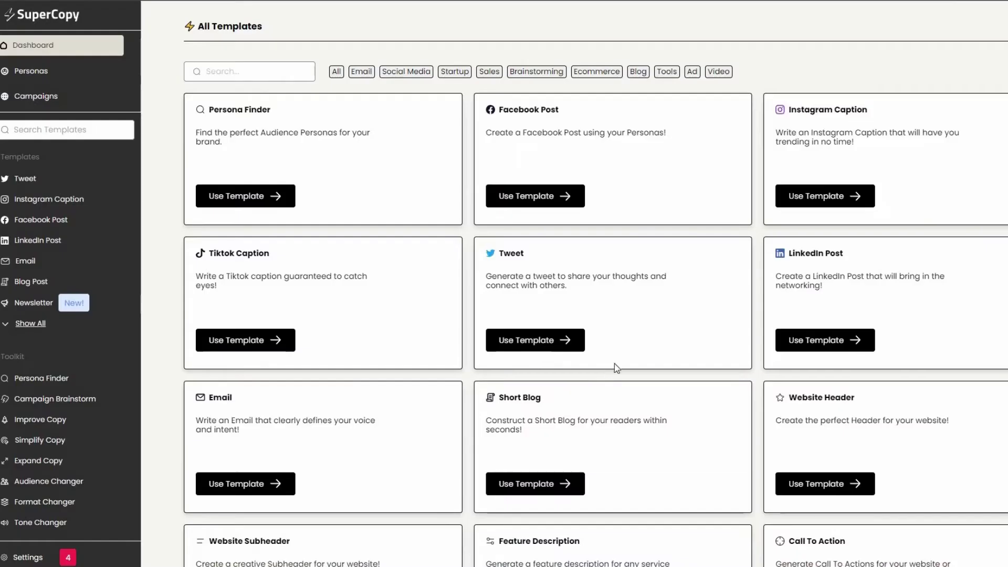
pyautogui.scroll(-2, 649, 358)
pyautogui.scroll(-2, 692, 378)
pyautogui.scroll(-3, 737, 394)
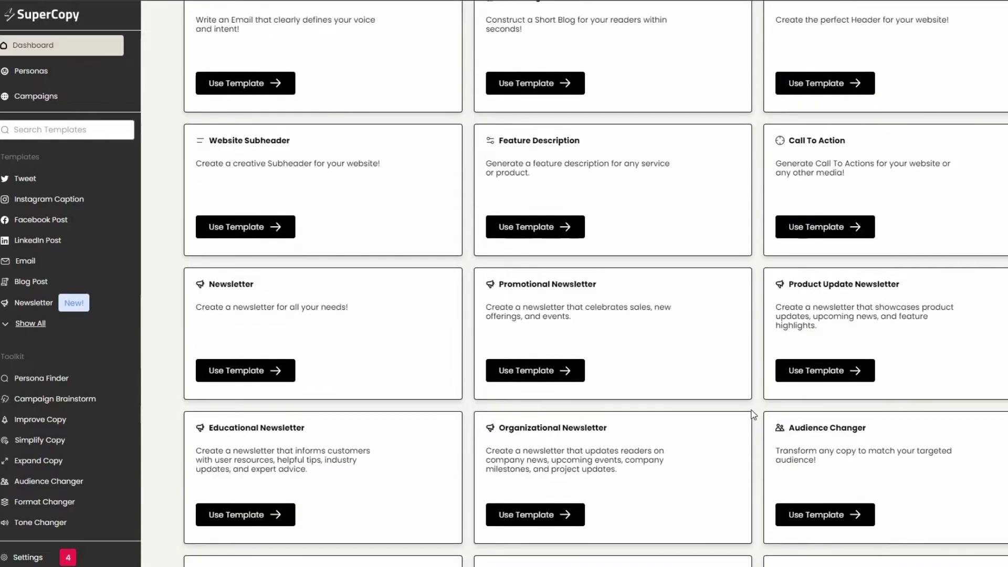
pyautogui.scroll(-2, 749, 410)
pyautogui.scroll(-4, 753, 423)
pyautogui.scroll(-2, 754, 433)
pyautogui.scroll(-2, 762, 439)
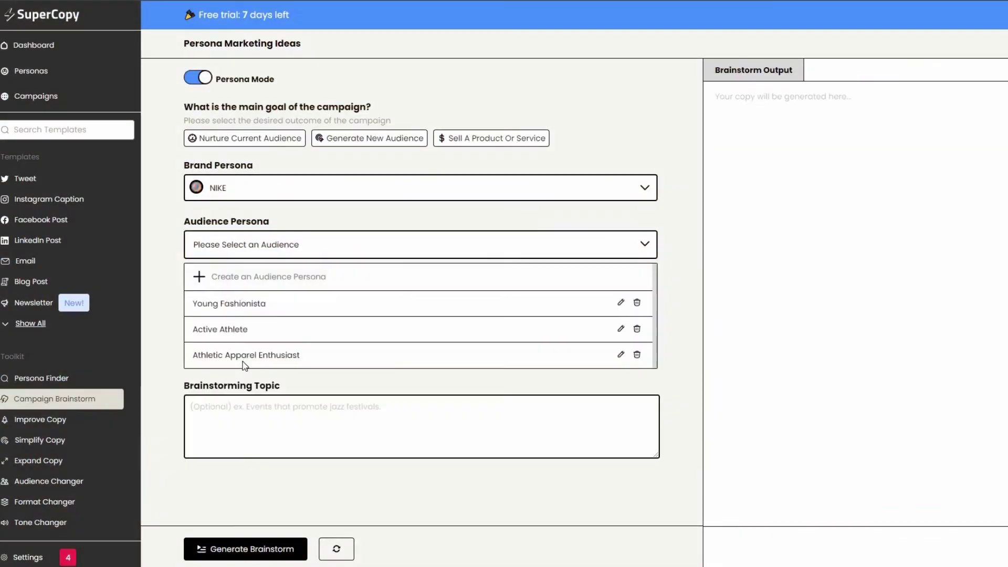
pyautogui.write('launching a new shoe series')
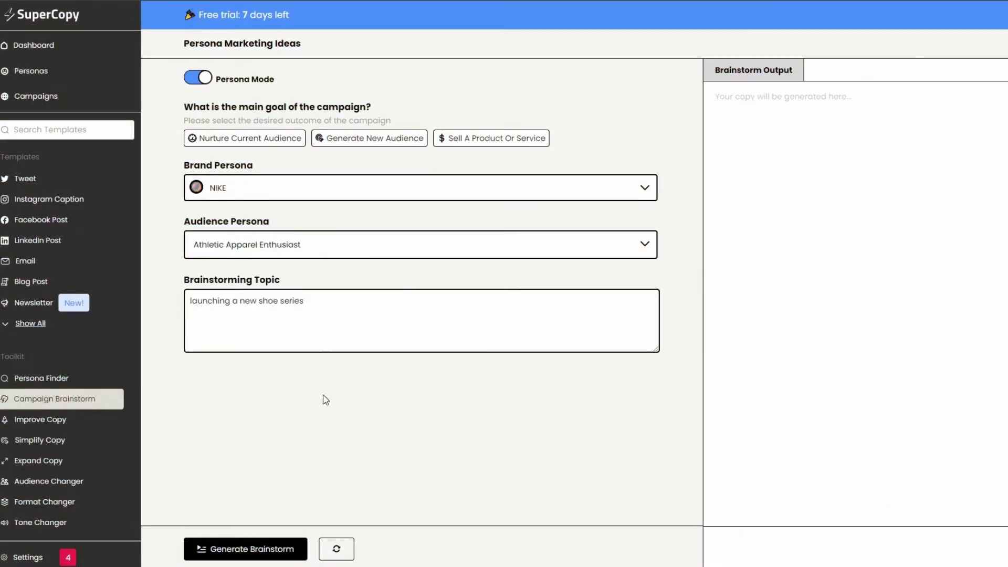
# Step: Generate NIKE brainstorm ideas for launching a new shoe series
pyautogui.click(277, 551)
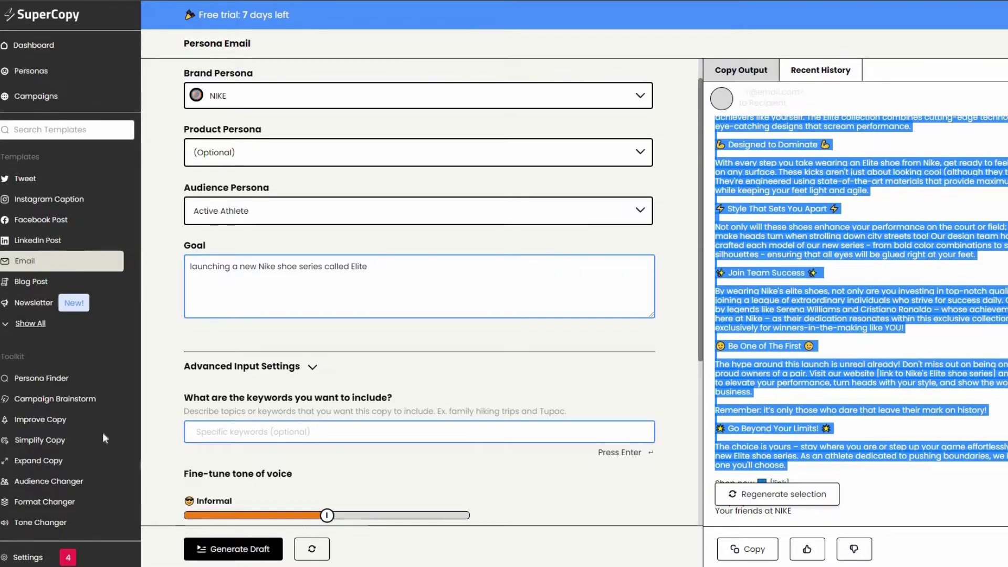
# Step: Switch to the Expand Copy tool
pyautogui.click(43, 464)
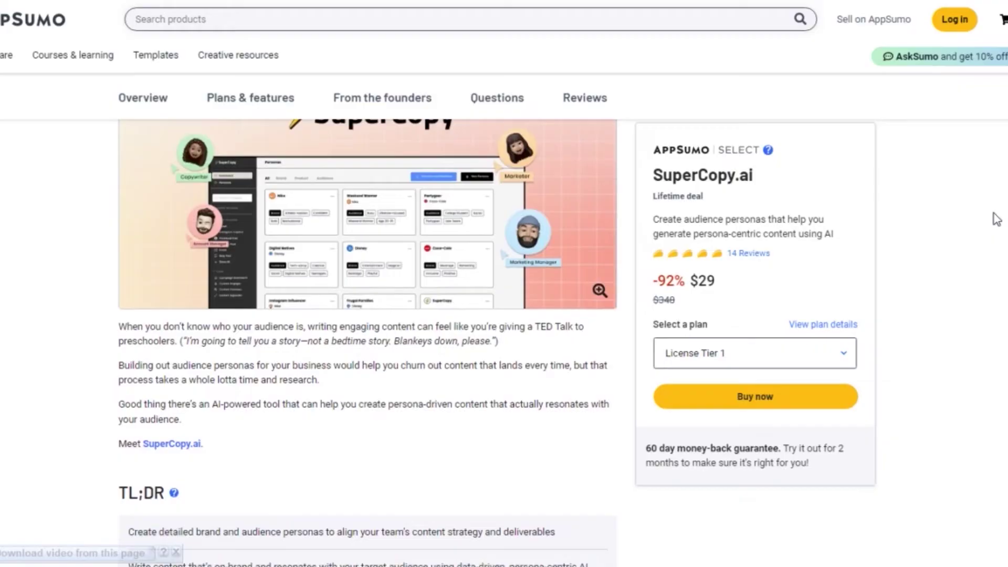
pyautogui.scroll(-1, 994, 218)
pyautogui.scroll(-2, 994, 218)
pyautogui.scroll(-1, 995, 219)
pyautogui.scroll(-1, 994, 219)
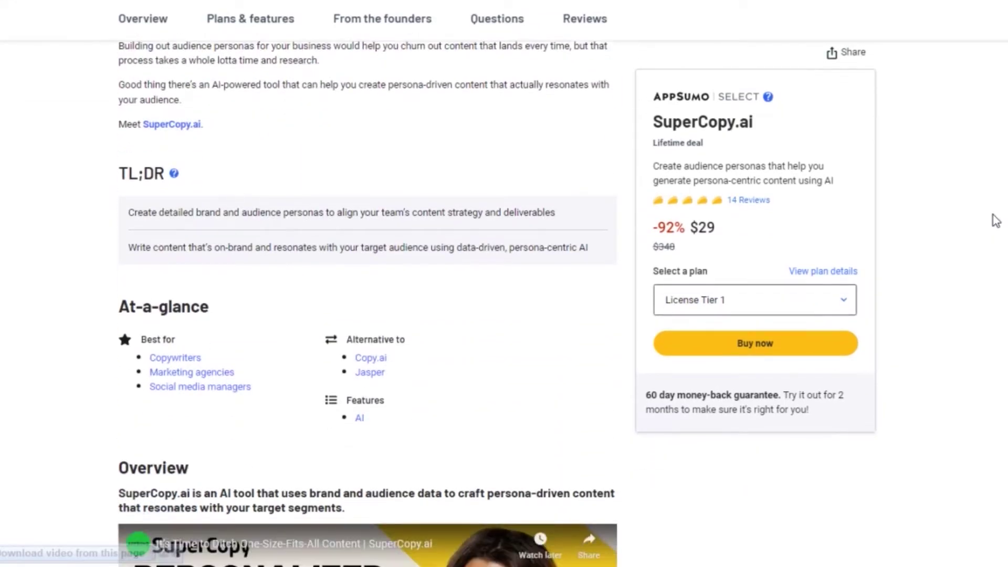
pyautogui.scroll(-4, 994, 219)
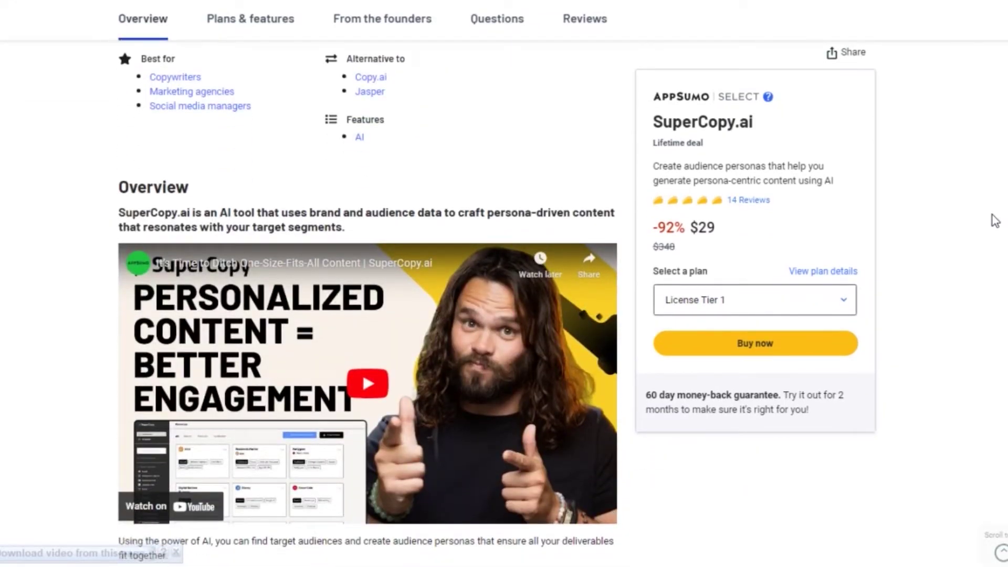
pyautogui.scroll(-3, 994, 219)
pyautogui.scroll(-1, 995, 220)
pyautogui.scroll(-3, 994, 219)
pyautogui.scroll(-1, 994, 221)
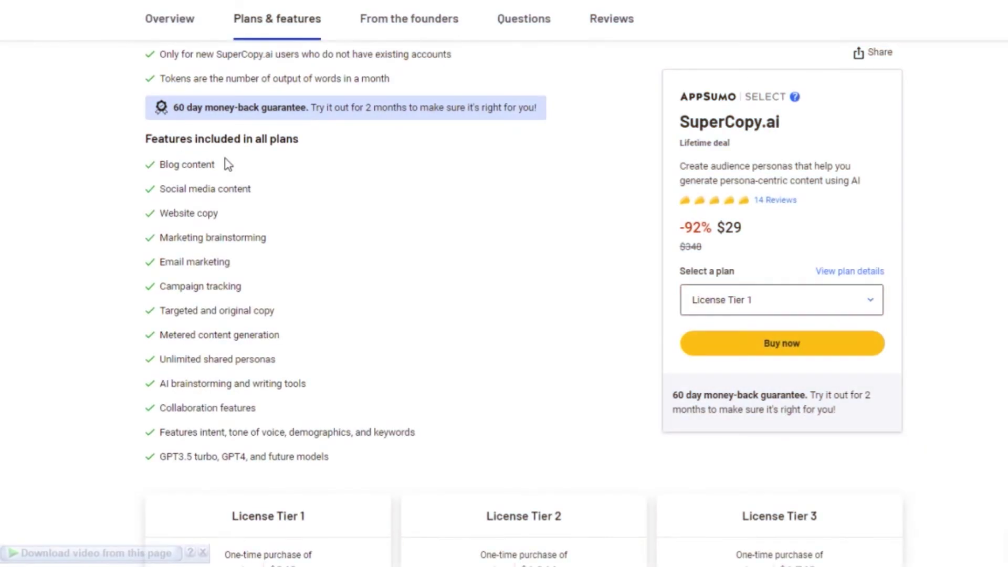
pyautogui.scroll(-1, 268, 300)
pyautogui.scroll(-1, 316, 304)
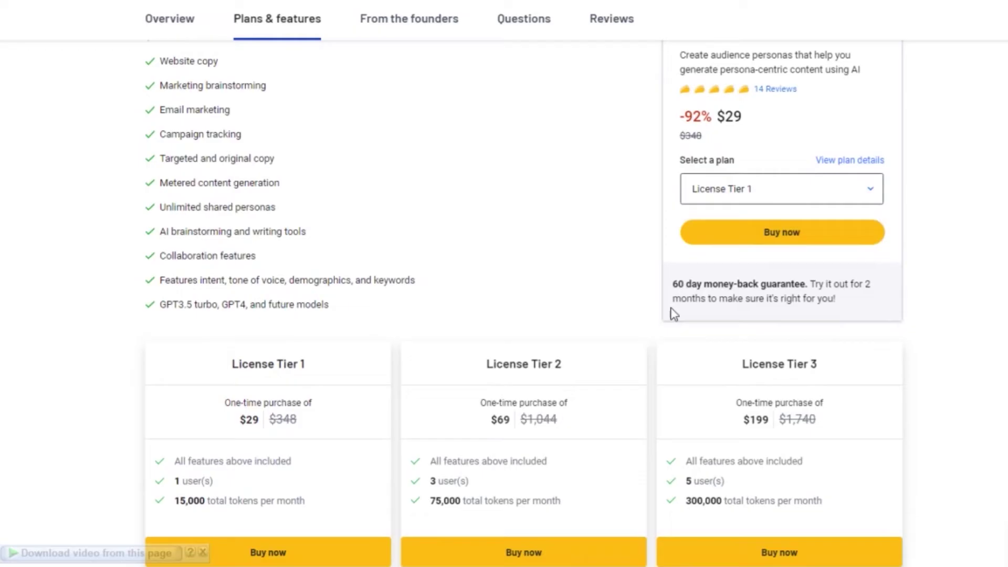
pyautogui.scroll(-1, 670, 312)
pyautogui.scroll(-1, 895, 333)
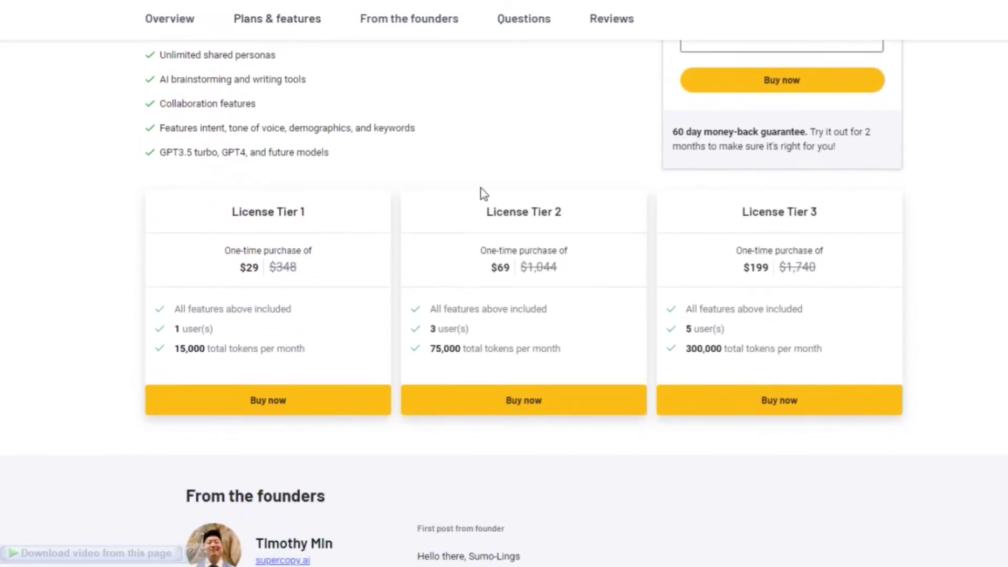
pyautogui.scroll(2, 805, 240)
pyautogui.scroll(2, 808, 250)
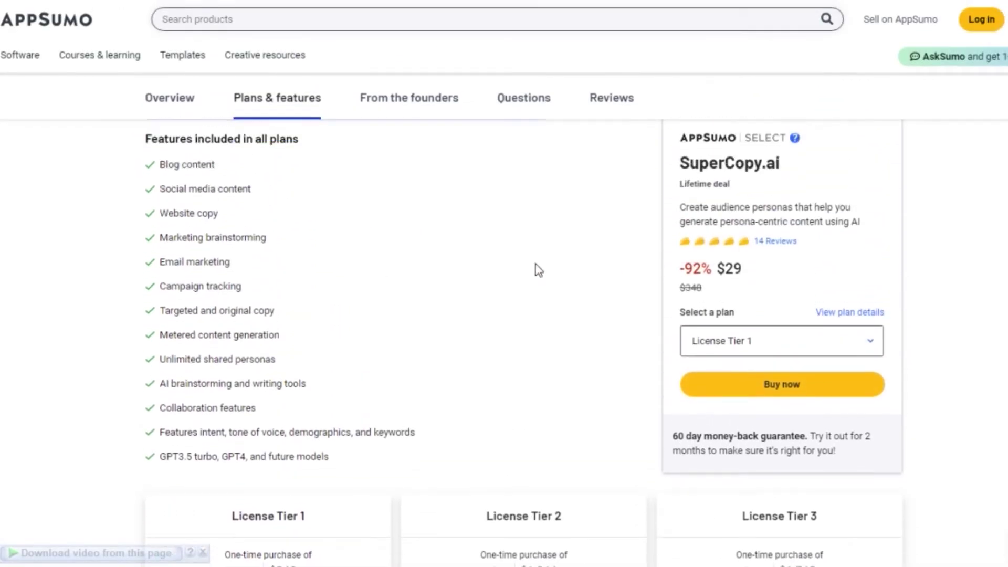
pyautogui.scroll(3, 535, 269)
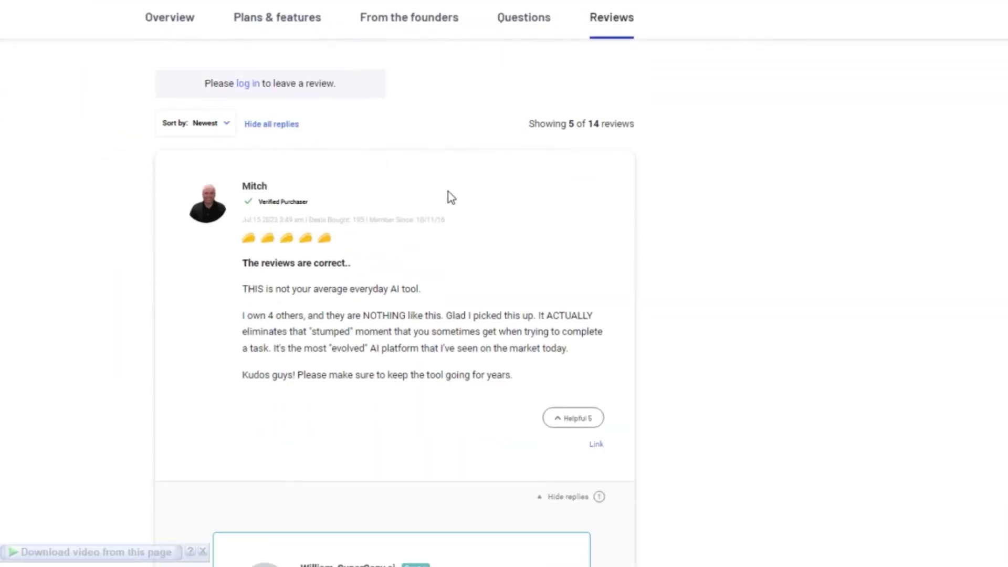
pyautogui.scroll(-1, 447, 164)
pyautogui.scroll(-5, 447, 165)
pyautogui.scroll(-1, 447, 164)
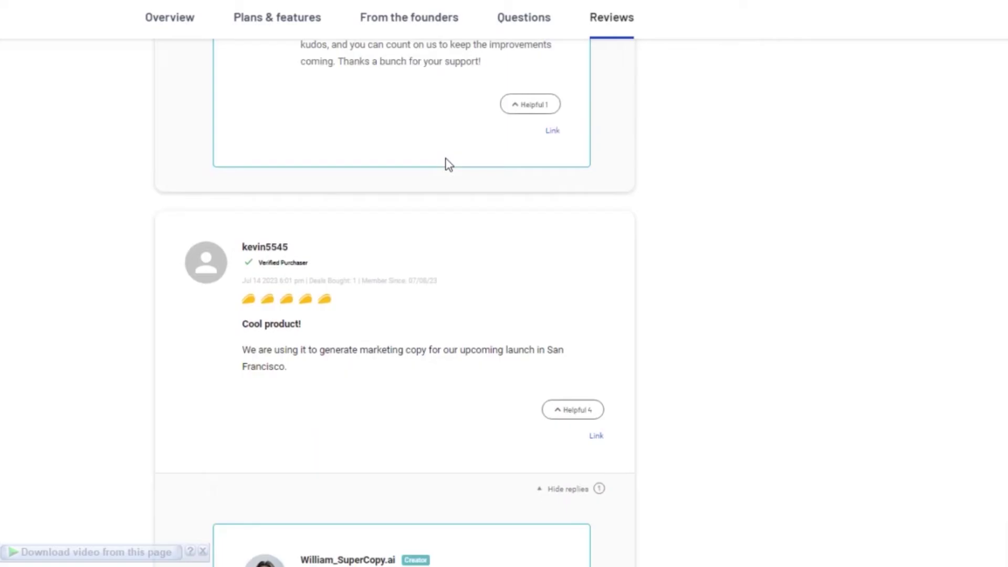
pyautogui.scroll(-3, 445, 164)
pyautogui.scroll(-4, 445, 162)
pyautogui.scroll(-1, 442, 150)
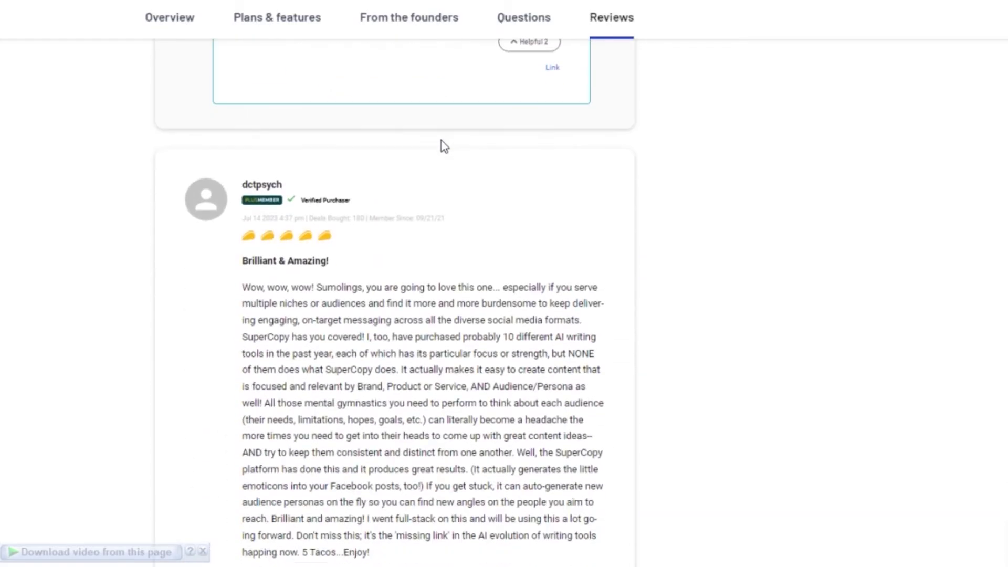
pyautogui.scroll(-2, 442, 147)
pyautogui.scroll(-1, 443, 148)
pyautogui.scroll(-6, 443, 158)
pyautogui.scroll(-4, 445, 165)
pyautogui.scroll(-9, 448, 173)
pyautogui.scroll(-4, 454, 174)
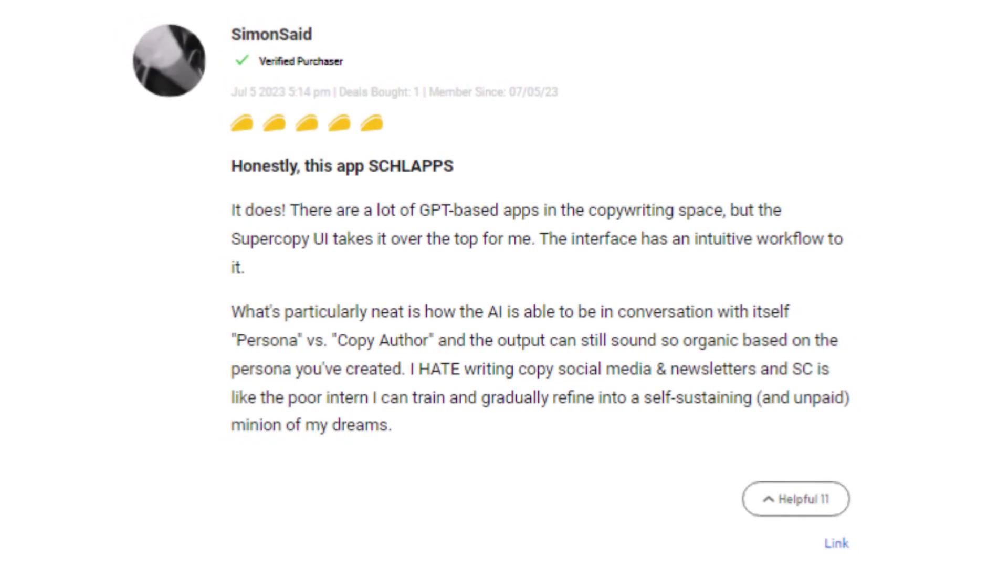
pyautogui.scroll(-5, 452, 186)
pyautogui.scroll(-5, 441, 193)
pyautogui.scroll(-3, 441, 198)
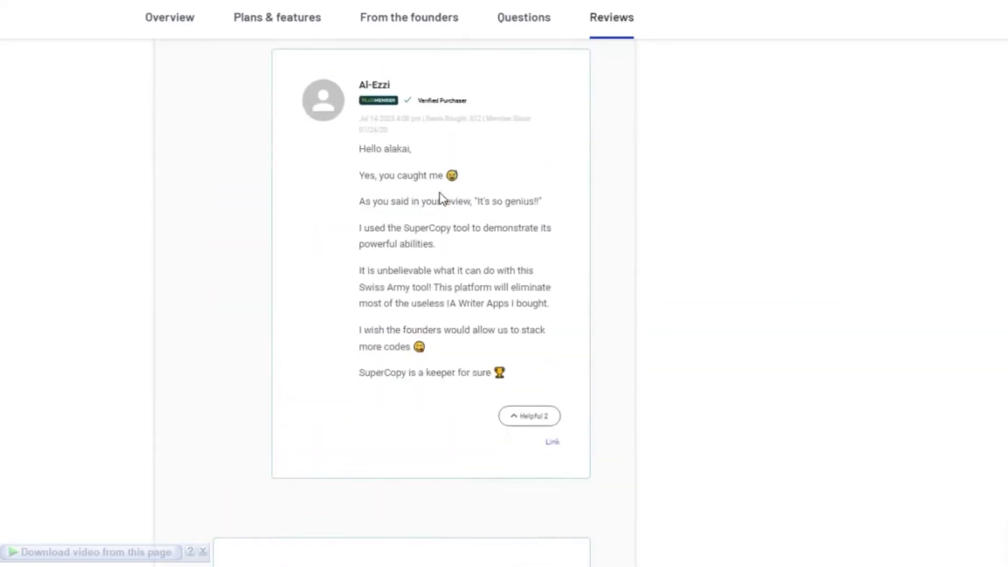
pyautogui.scroll(-5, 440, 198)
pyautogui.scroll(-5, 436, 221)
pyautogui.scroll(-5, 437, 224)
pyautogui.scroll(-4, 436, 232)
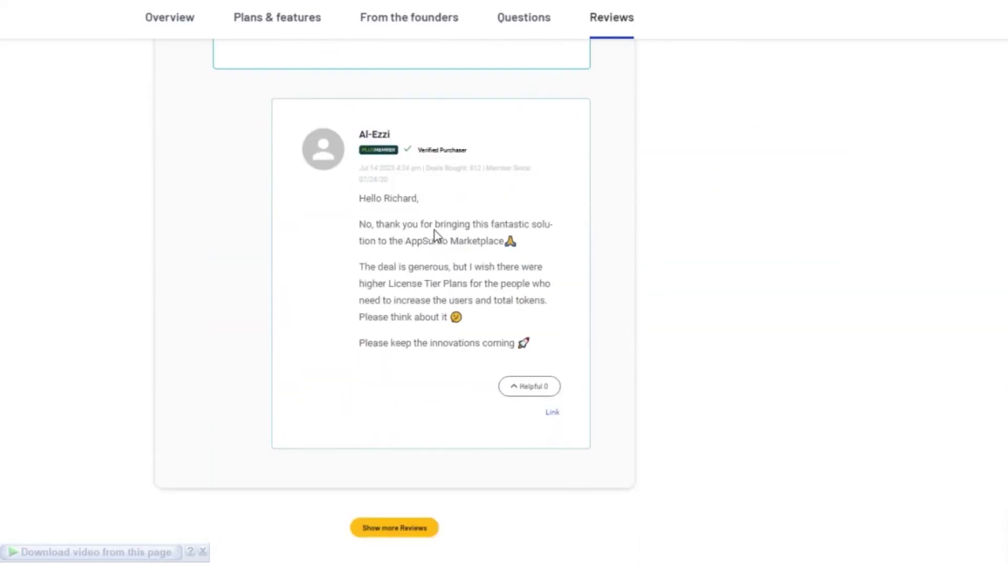
# Step: Load more customer reviews of the SuperCopy.ai deal
pyautogui.click(409, 167)
pyautogui.scroll(-3, 694, 175)
pyautogui.scroll(-5, 690, 236)
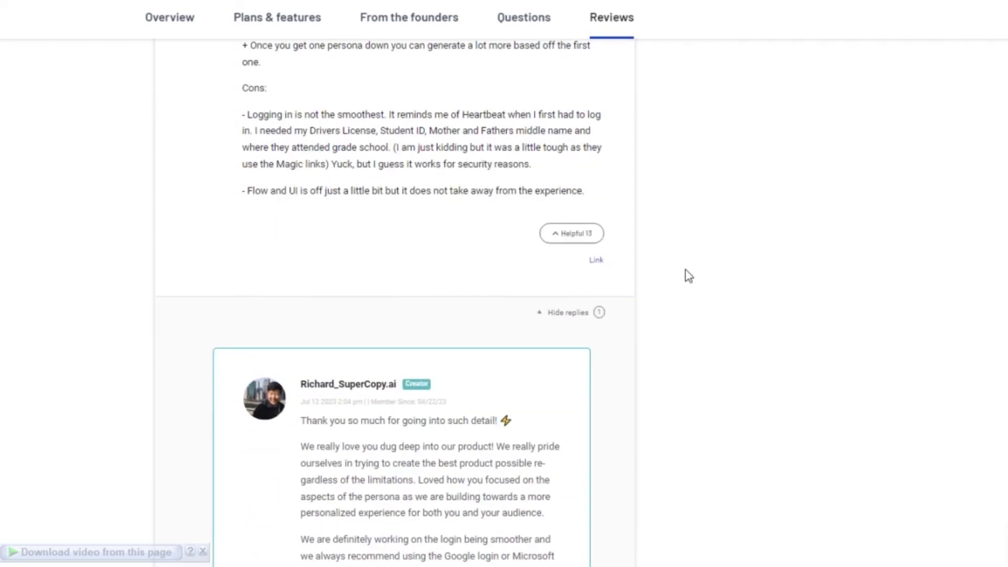
pyautogui.scroll(-5, 688, 276)
pyautogui.scroll(-4, 686, 292)
pyautogui.scroll(-5, 683, 316)
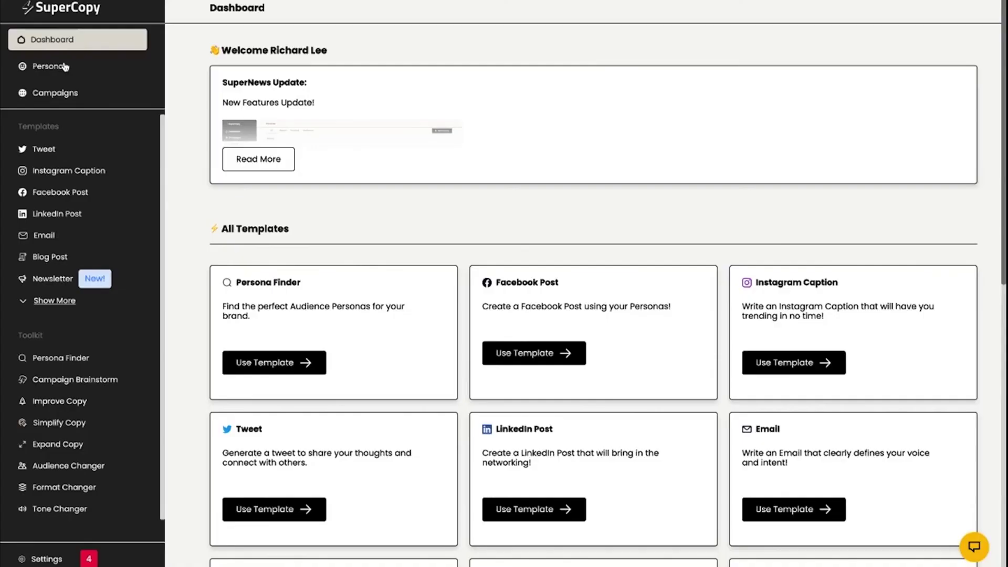
# Step: From the Personas library, start a new Brand Persona
pyautogui.click(65, 67)
pyautogui.scroll(-4, 497, 260)
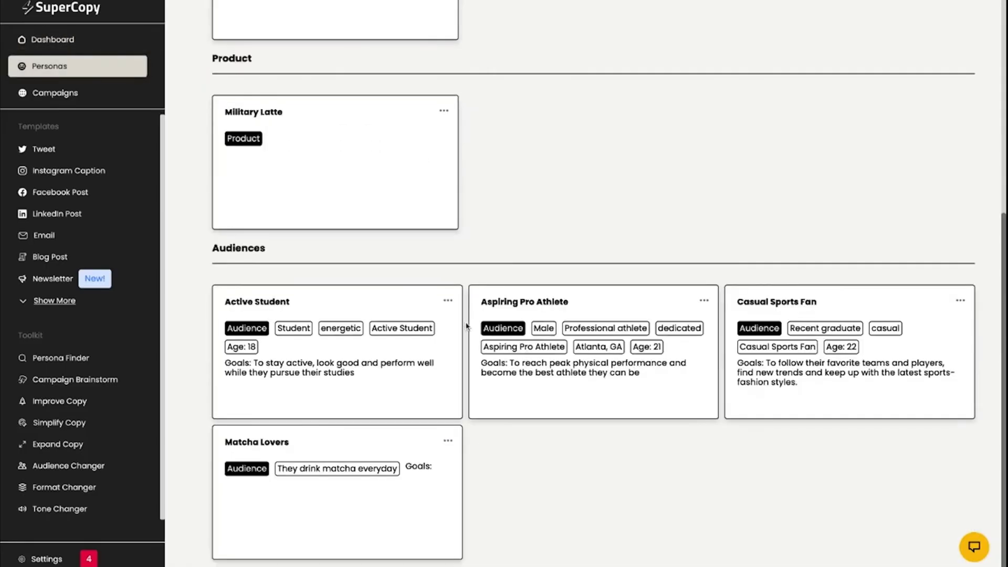
pyautogui.scroll(4, 482, 317)
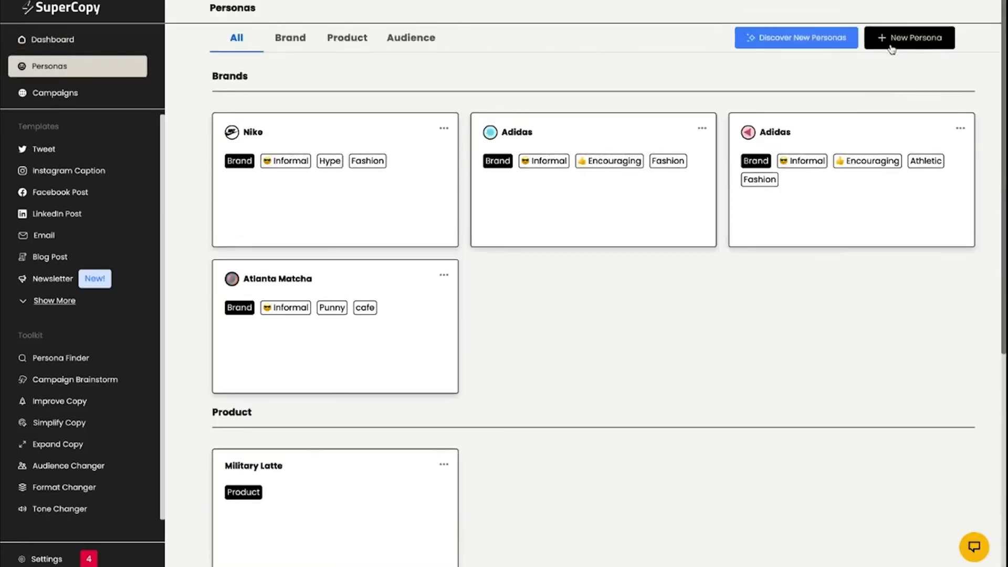
pyautogui.click(909, 37)
pyautogui.click(890, 65)
pyautogui.write('Disney.com')
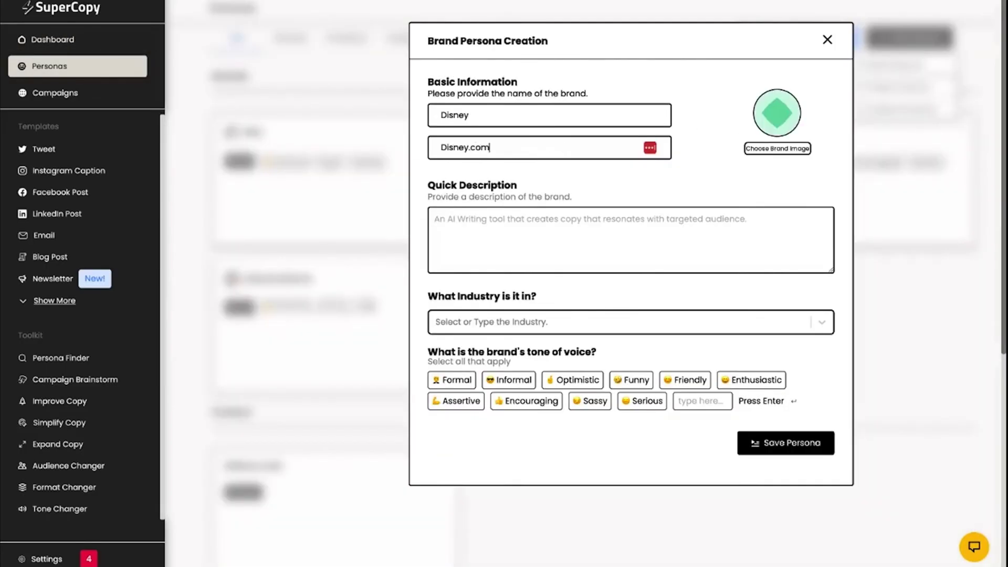
# Step: Fill the Disney persona with its pasted mission description and the Entertainment industry
pyautogui.click(536, 228)
pyautogui.write('The mission of The Walt Disney Company is to entertain, inform and inspire people around the globe through the power of unparalleled storytelling, reflecting the iconic brands, creative minds and innovative technologies that make ours the world’s premier entertainment company.')
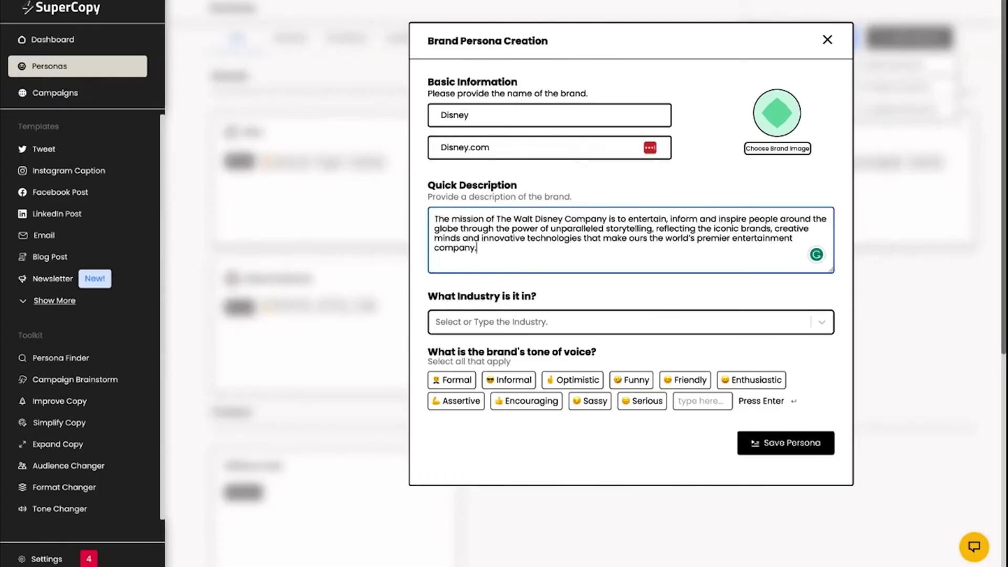
pyautogui.click(555, 328)
pyautogui.write('ente')
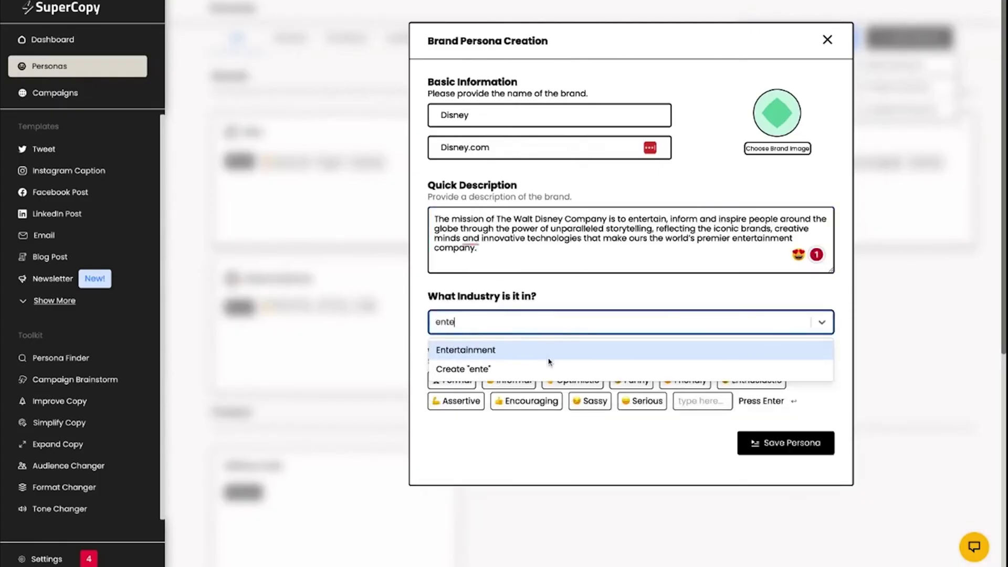
pyautogui.click(549, 359)
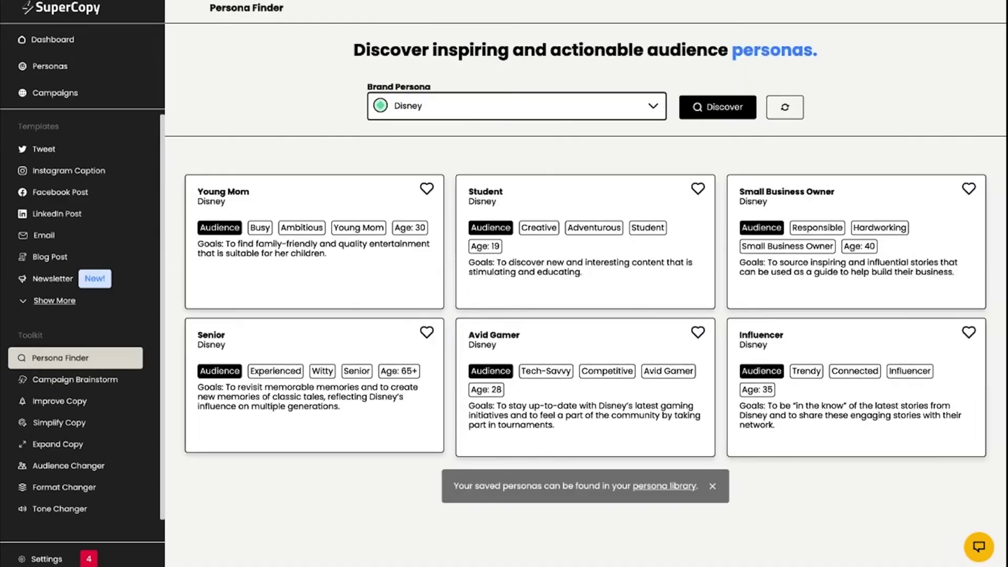